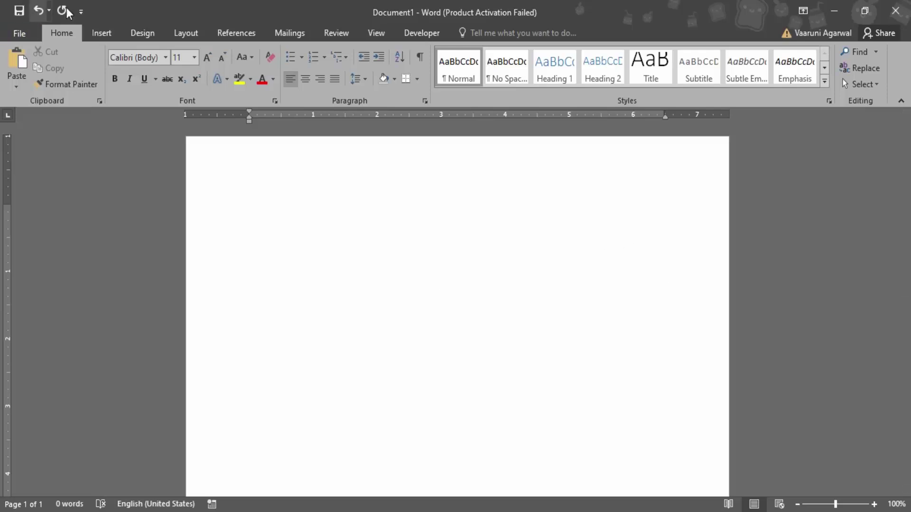
# Show the Insert ribbon commands for the blank document
pyautogui.click(96, 34)
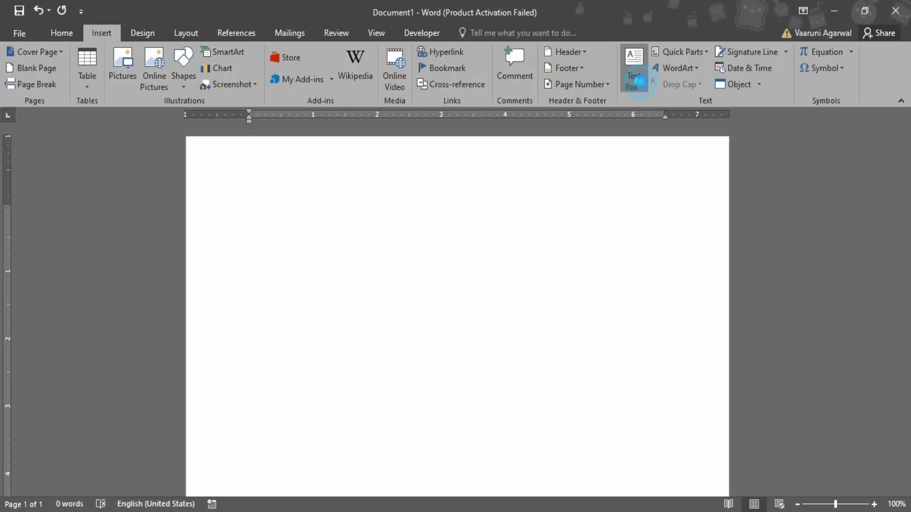
# Browse the built-in Text Box gallery, including Simple Text Box and Austin Quote
pyautogui.click(643, 88)
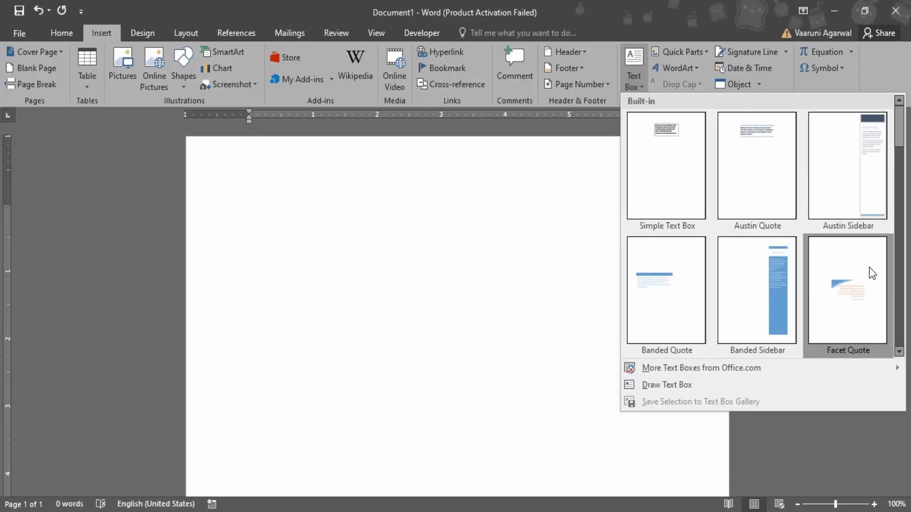
pyautogui.scroll(-5, 805, 179)
pyautogui.scroll(3, 805, 179)
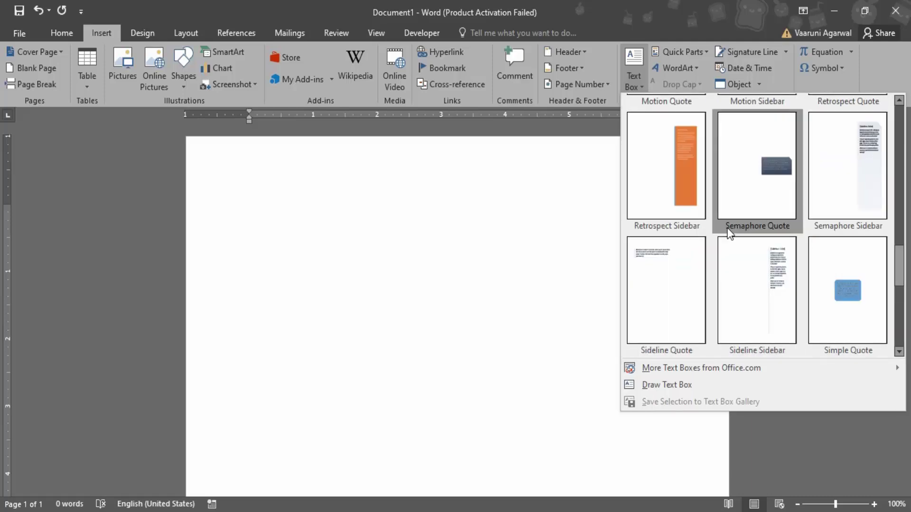
pyautogui.scroll(3, 787, 262)
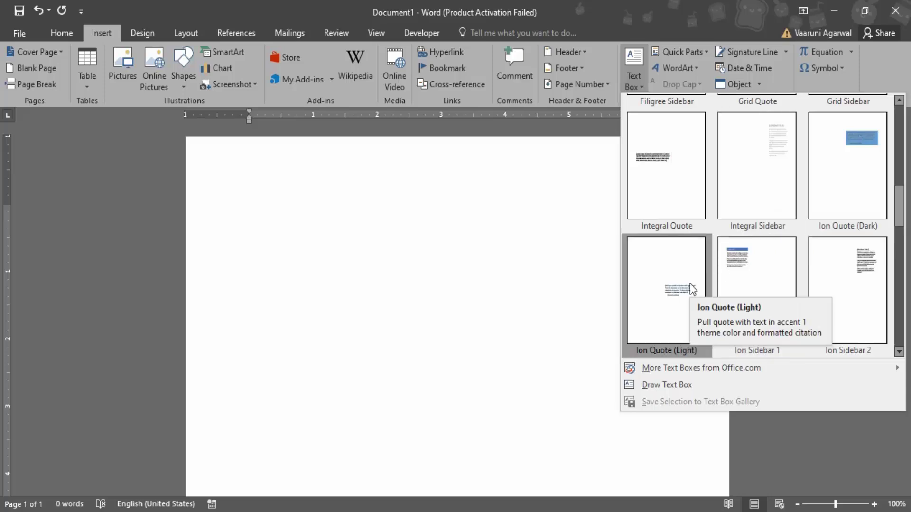
pyautogui.scroll(4, 737, 287)
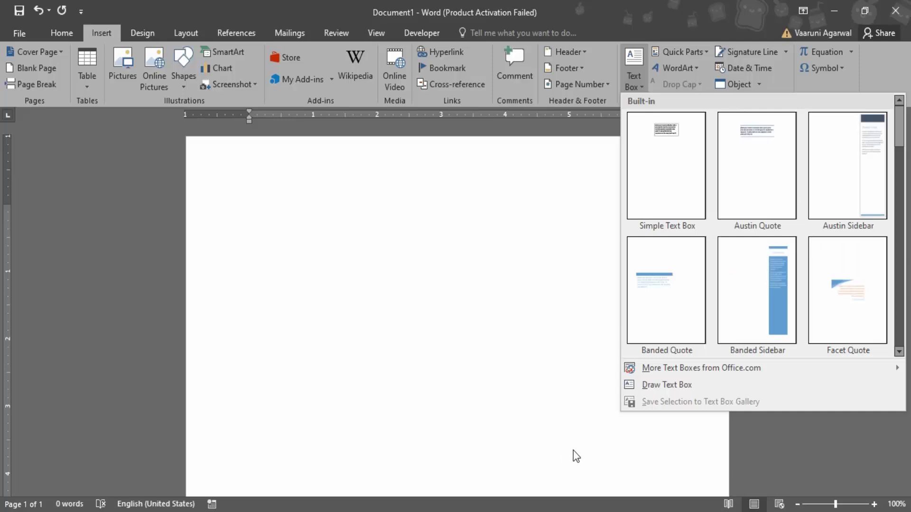
# Draw an empty text box about 3.18" by 7.07" near the top of the page
pyautogui.click(663, 387)
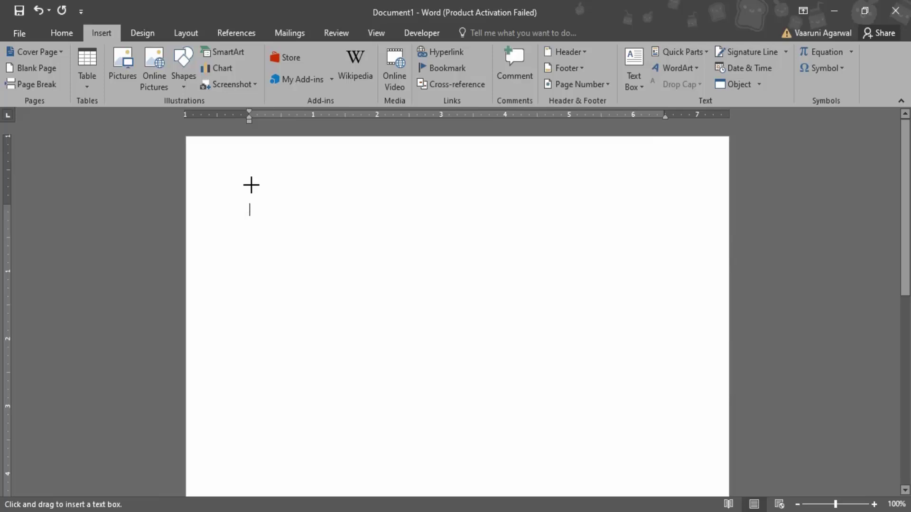
pyautogui.click(233, 185)
pyautogui.moveTo(638, 387); pyautogui.dragTo(687, 398)
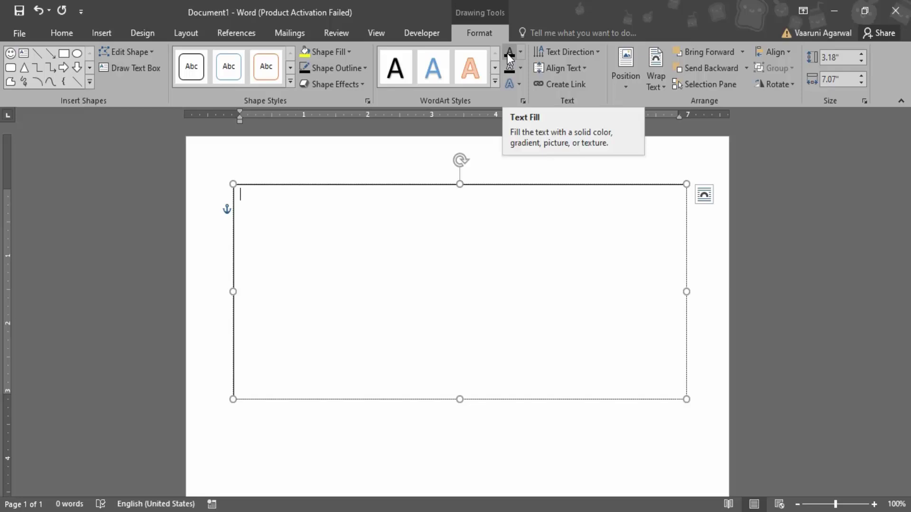
# Fill the text box with yellow
pyautogui.click(330, 52)
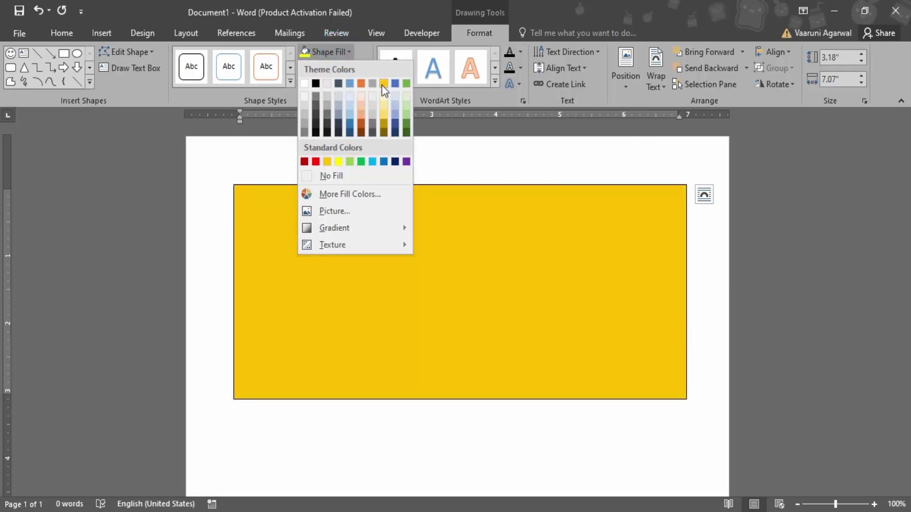
pyautogui.click(382, 84)
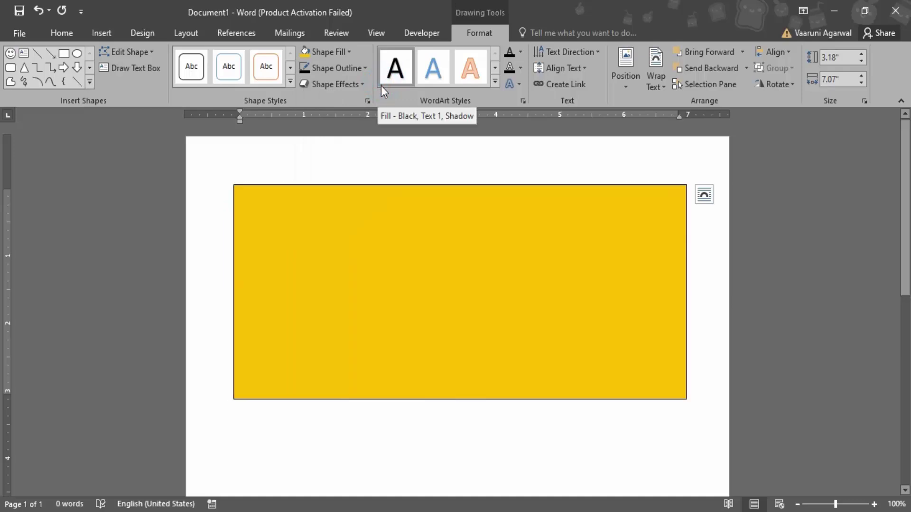
pyautogui.click(408, 212)
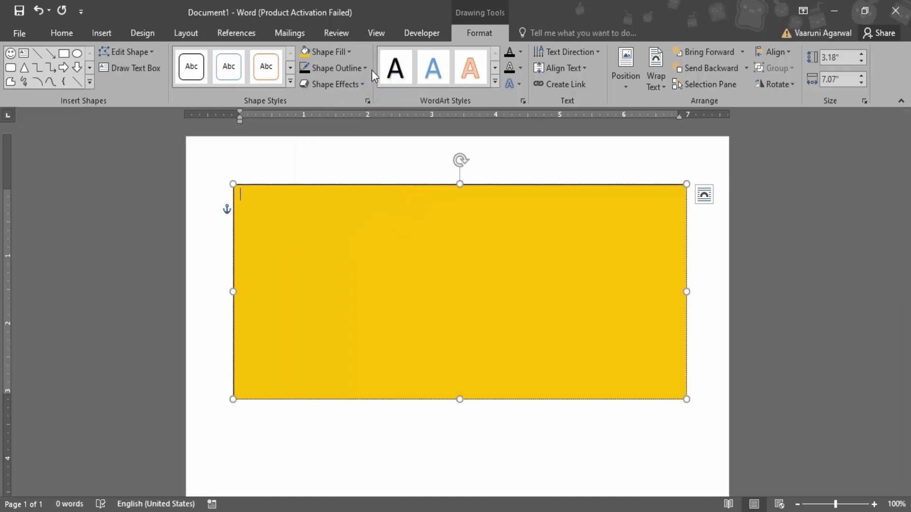
# Give the yellow box a thick light-green outline
pyautogui.click(345, 68)
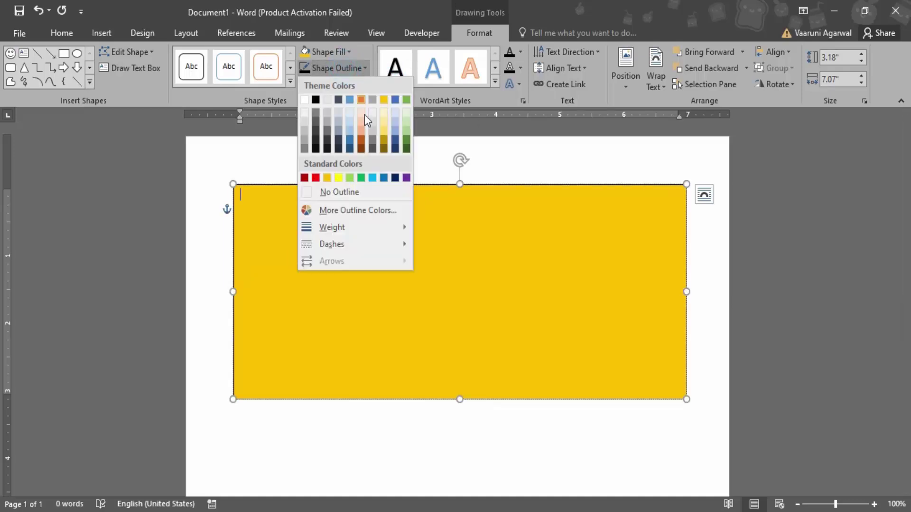
pyautogui.click(352, 179)
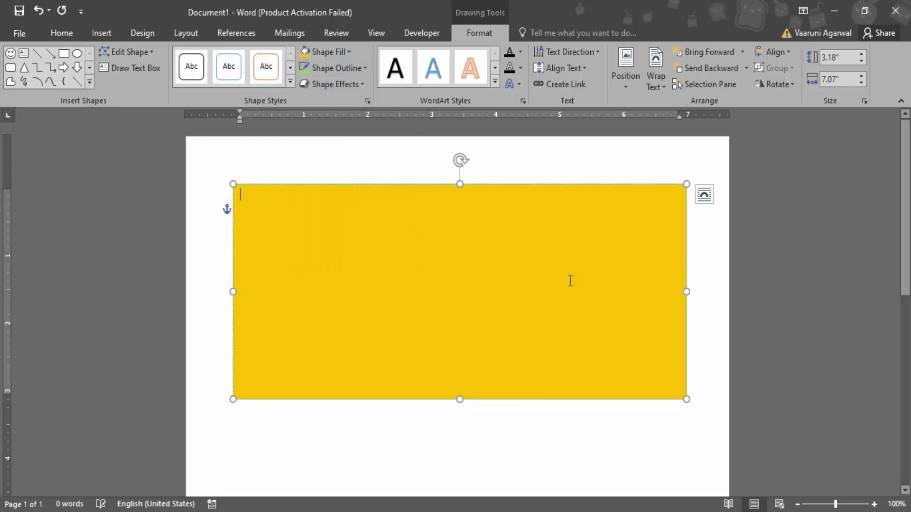
pyautogui.click(350, 69)
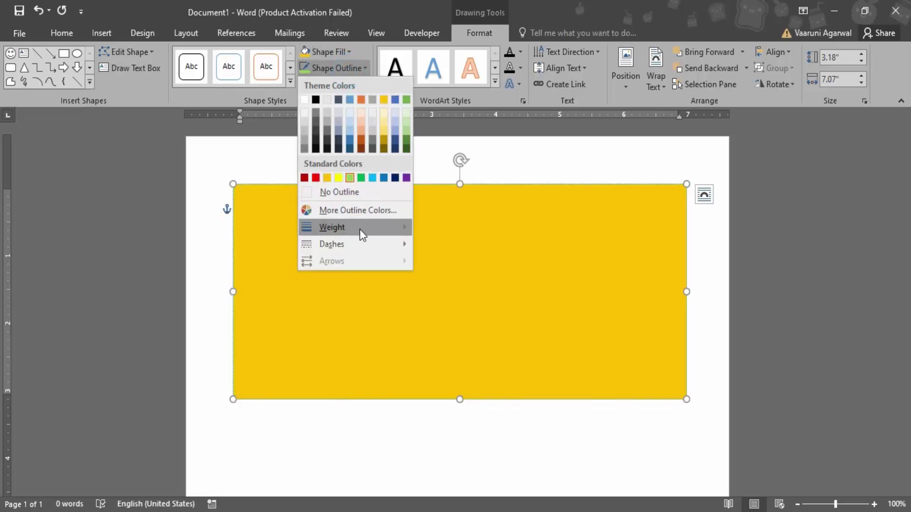
pyautogui.moveTo(332, 226)
pyautogui.click(477, 349)
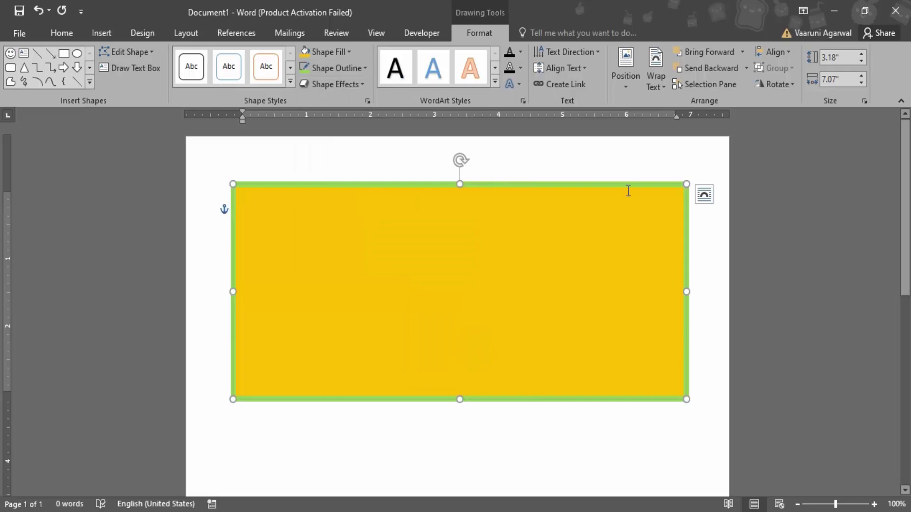
pyautogui.click(585, 261)
# Type 'Sample Text' into the yellow box, correcting the mistyped letters
pyautogui.write('Sample')
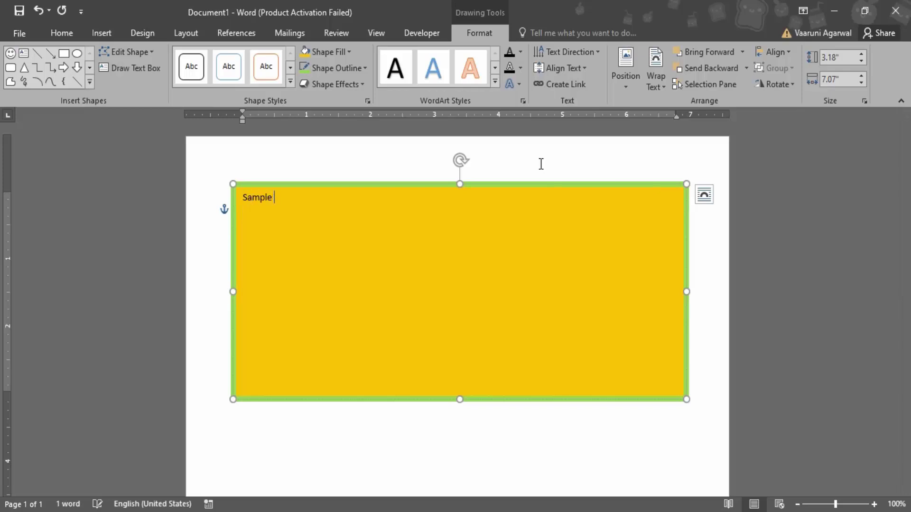
pyautogui.write(' Twe')
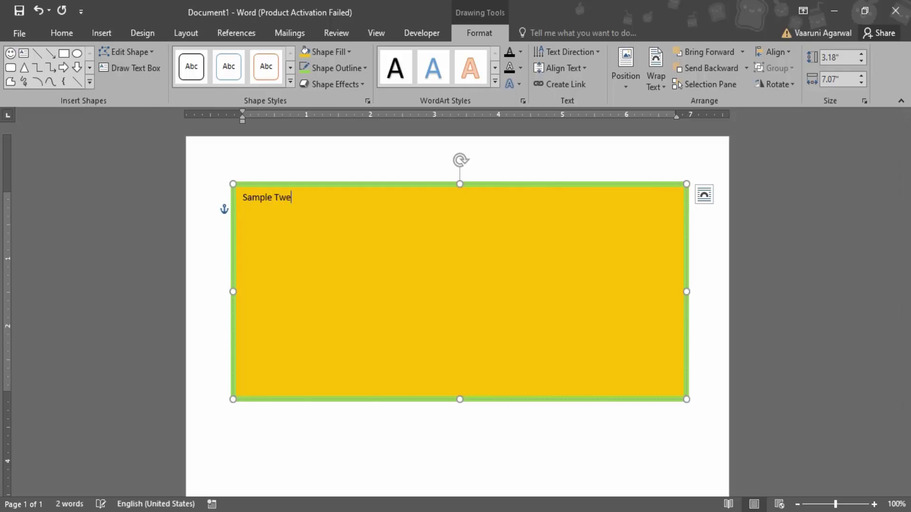
pyautogui.press('BackSpace')
pyautogui.press('BackSpace')
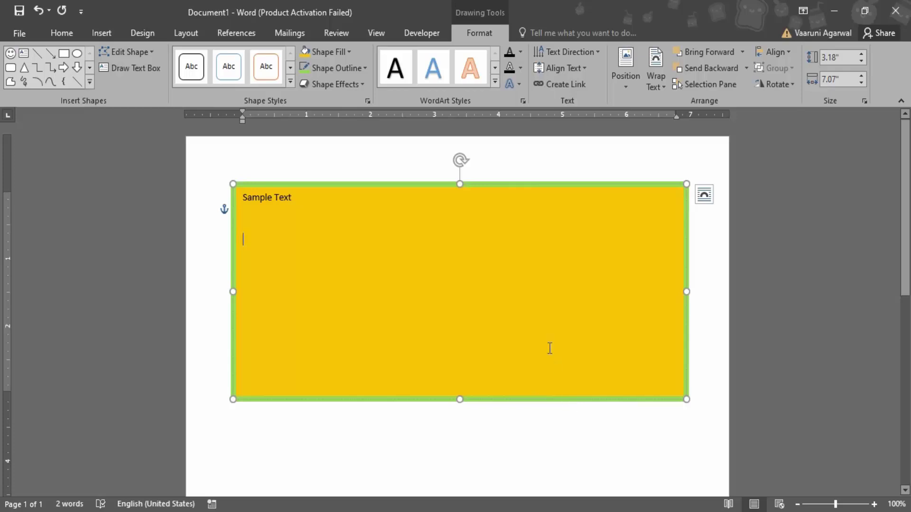
pyautogui.click(562, 421)
pyautogui.click(418, 290)
# Open the Online Pictures search and close it without inserting anything
pyautogui.click(101, 33)
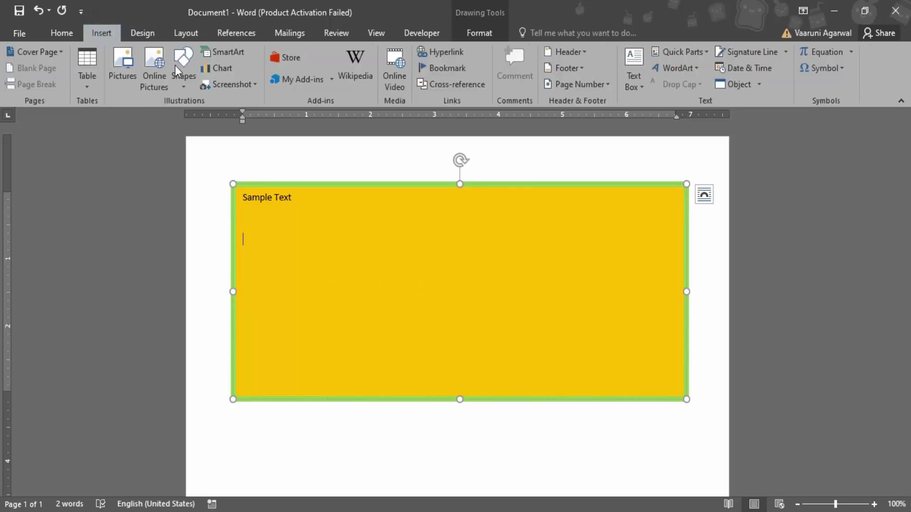
pyautogui.click(154, 76)
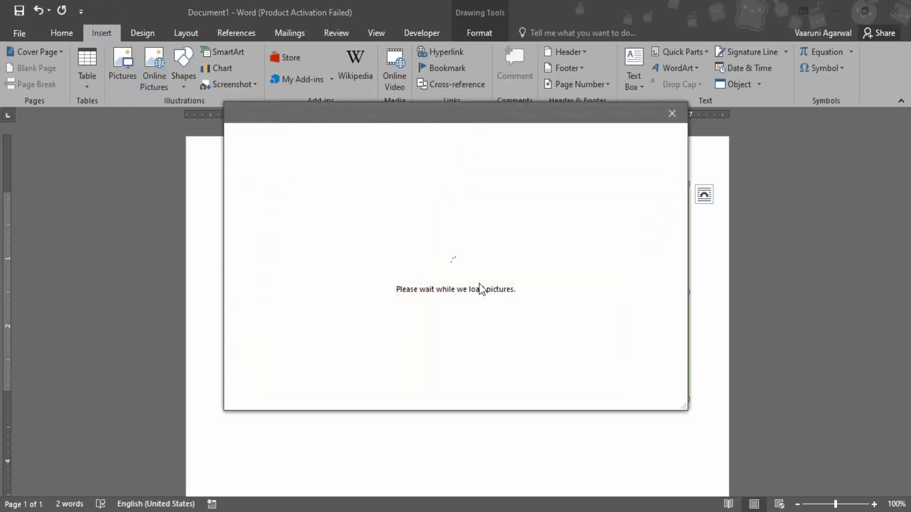
pyautogui.click(671, 112)
# Drag the yellow text box lower, leaving empty space above it
pyautogui.click(406, 435)
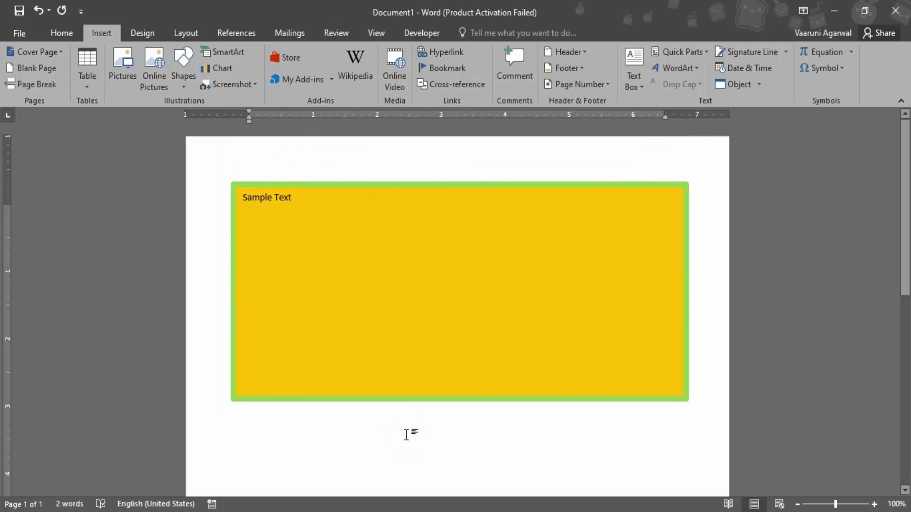
pyautogui.click(332, 174)
pyautogui.doubleClick(518, 186)
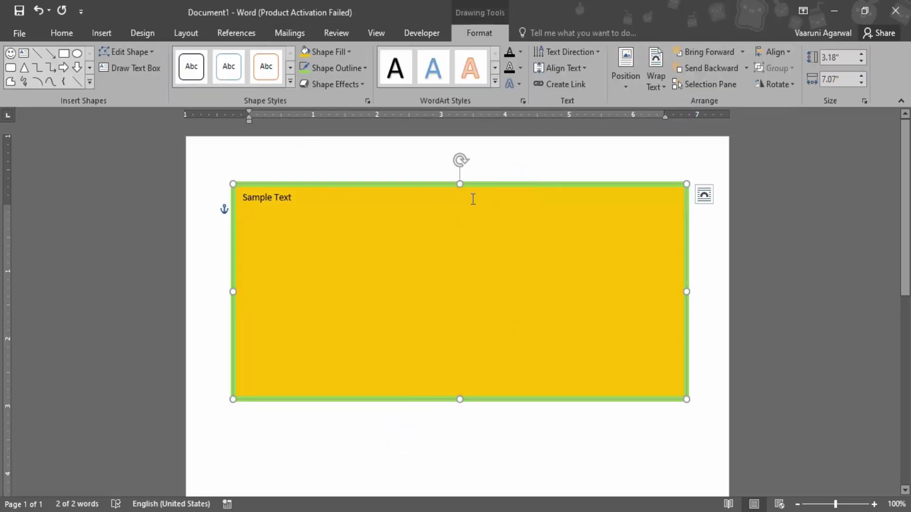
pyautogui.moveTo(506, 187); pyautogui.dragTo(502, 275)
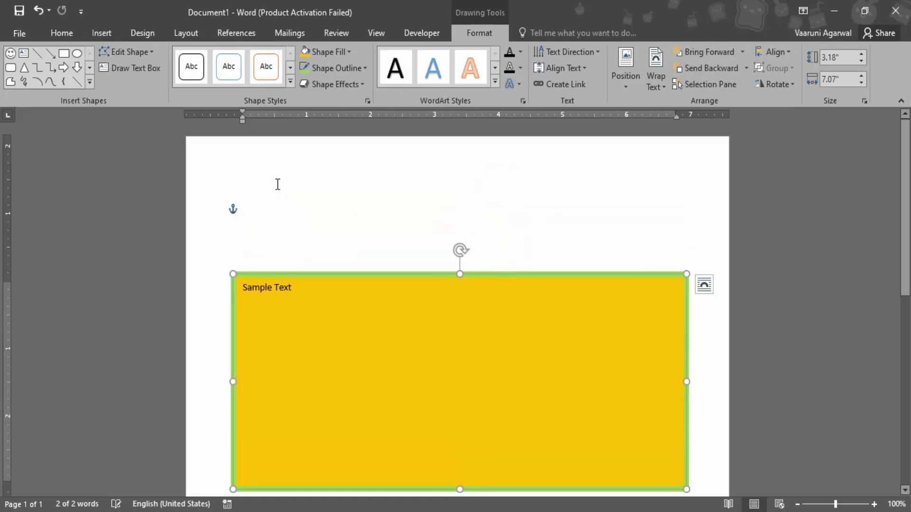
pyautogui.click(288, 194)
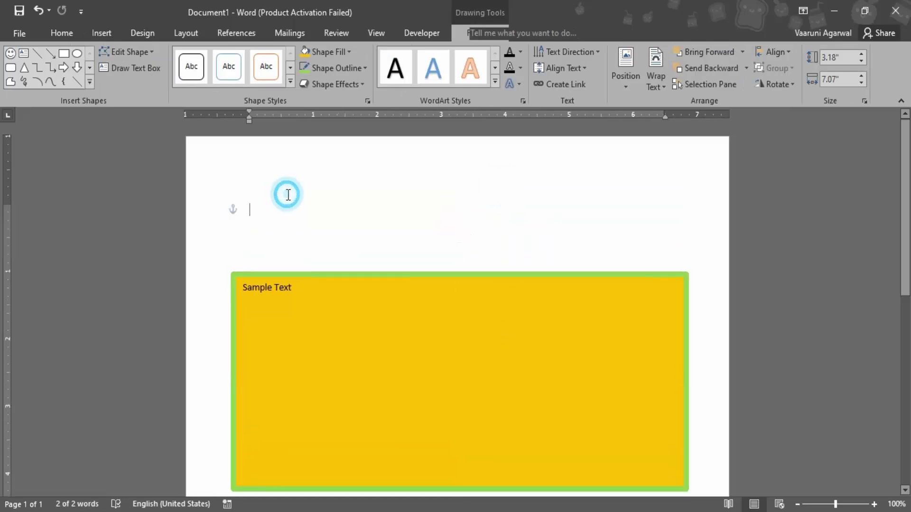
# Insert a photo from the online Animals picture category, dismissing the import error
pyautogui.click(104, 32)
pyautogui.click(143, 86)
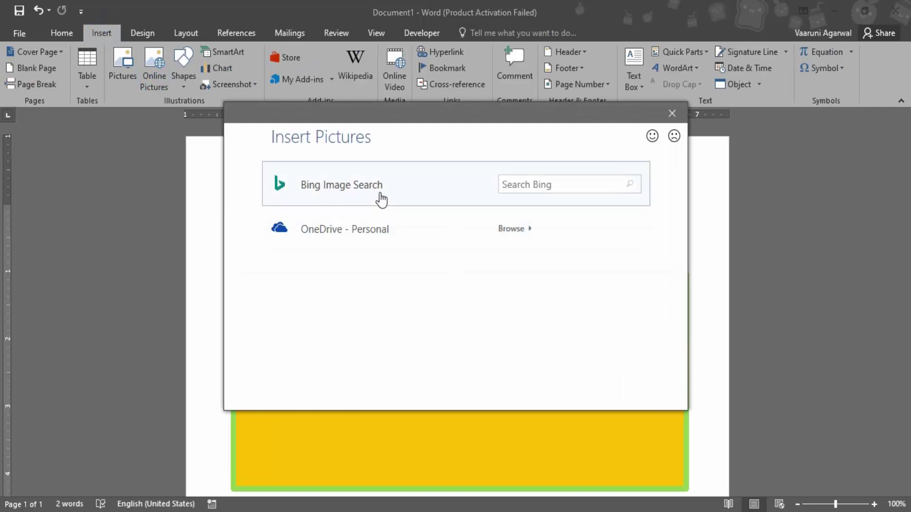
pyautogui.click(381, 199)
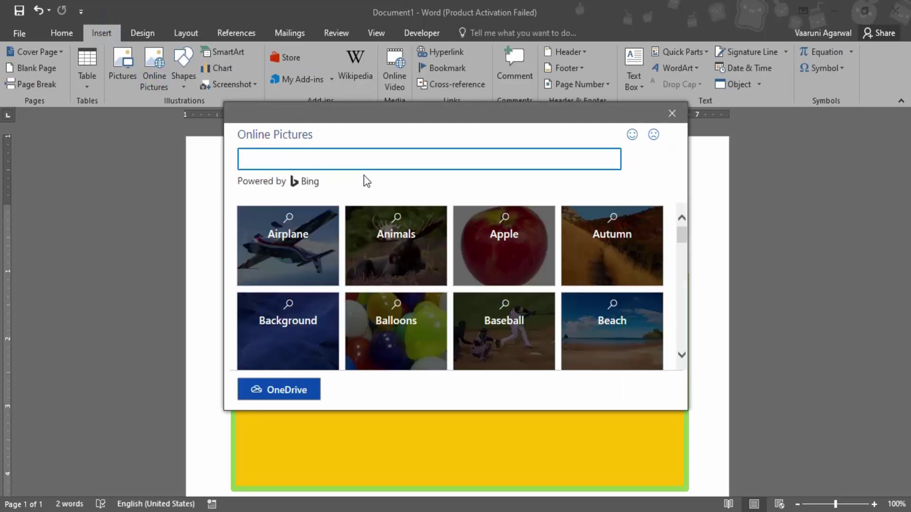
pyautogui.click(385, 258)
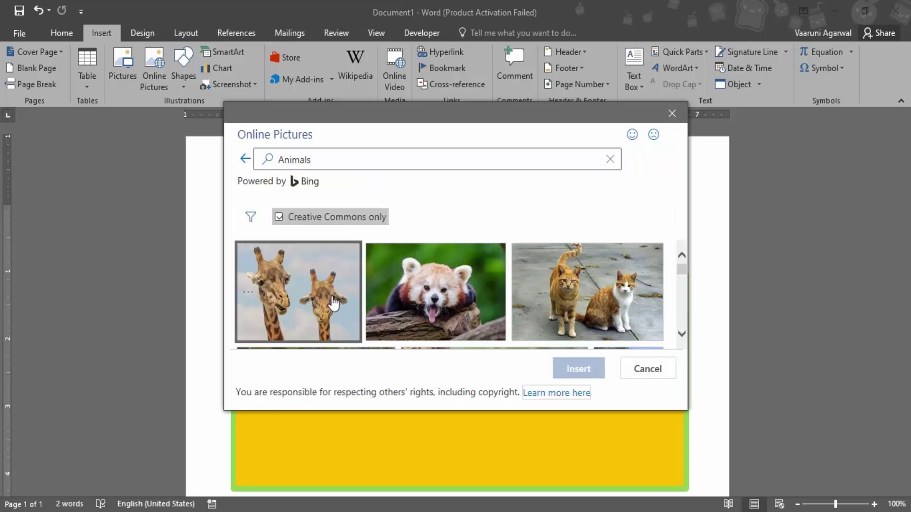
pyautogui.click(335, 291)
pyautogui.click(599, 375)
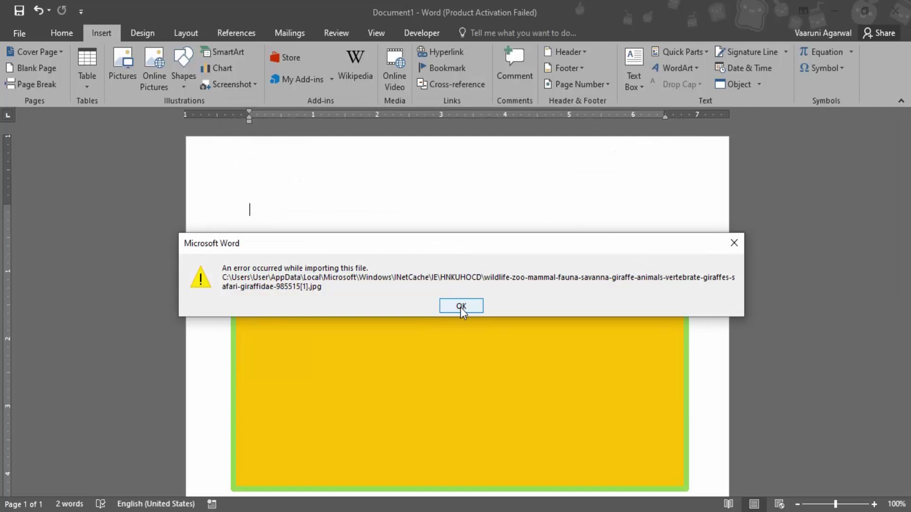
pyautogui.click(462, 307)
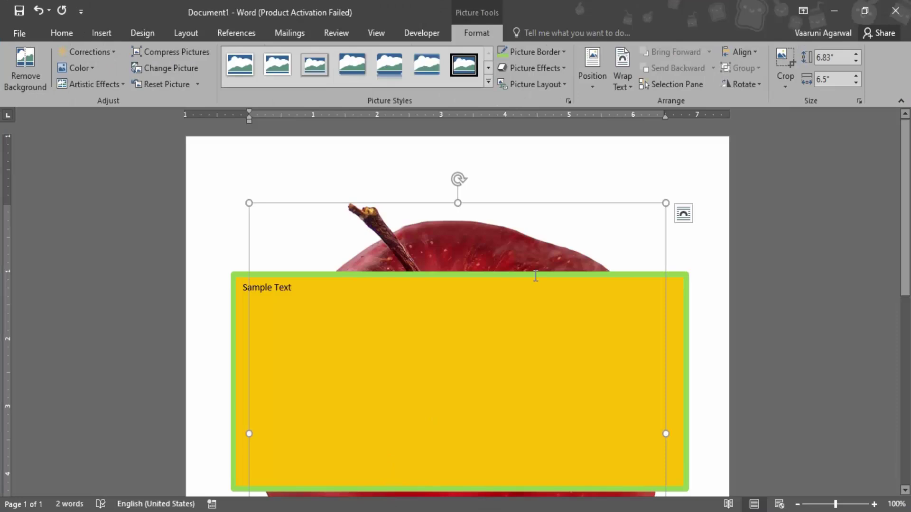
# Paste the apple picture onto a new line inside the yellow text box
pyautogui.click(532, 318)
pyautogui.press('Return')
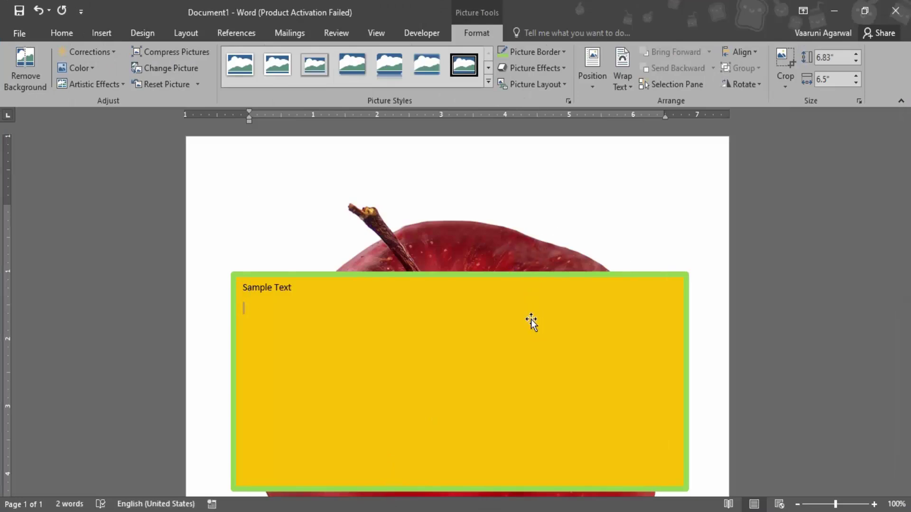
pyautogui.hotkey('ctrl', 'v')
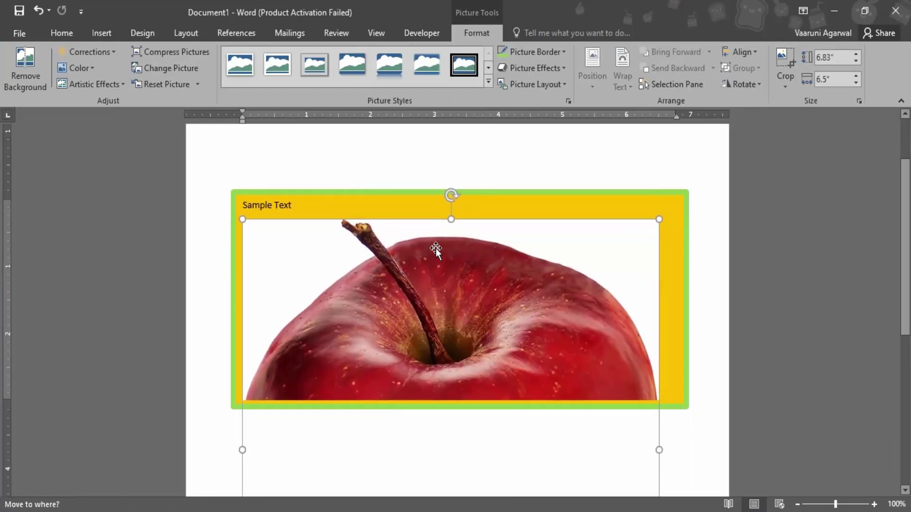
# Undo the inline paste, then select the loose apple picture and remove it from the page
pyautogui.hotkey('ctrl', 'z')
pyautogui.hotkey('ctrl', 'z')
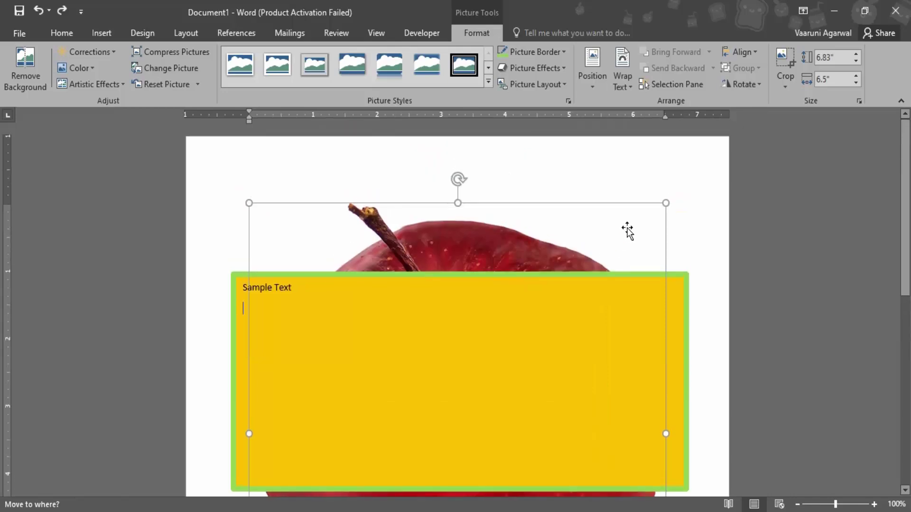
pyautogui.press('Escape')
pyautogui.click(253, 204)
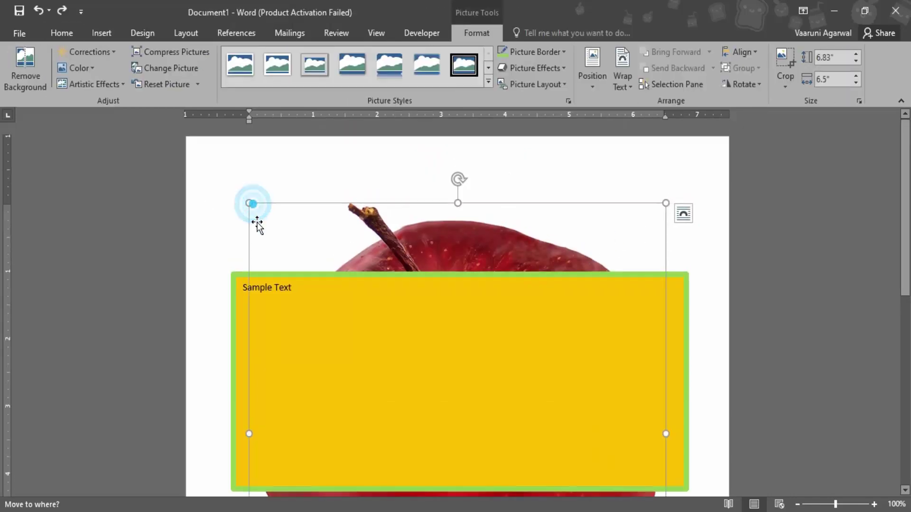
pyautogui.click(245, 214)
pyautogui.click(244, 212)
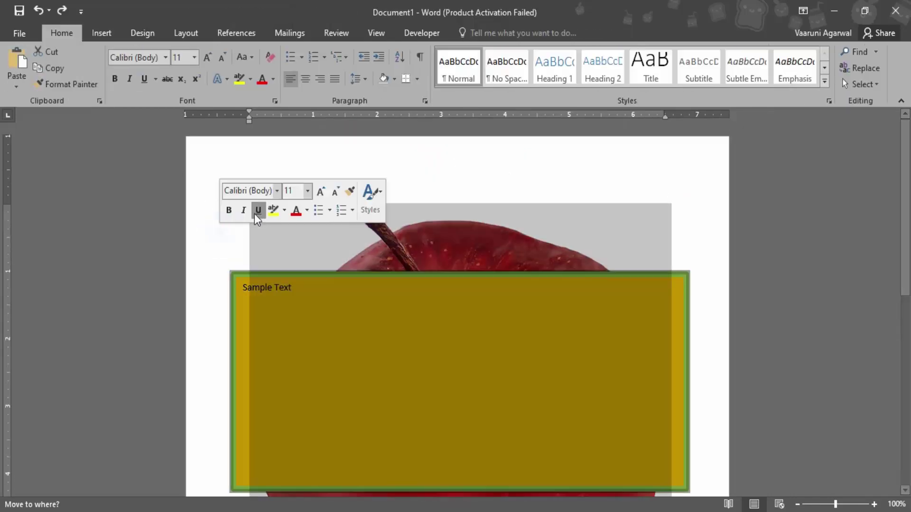
pyautogui.click(250, 211)
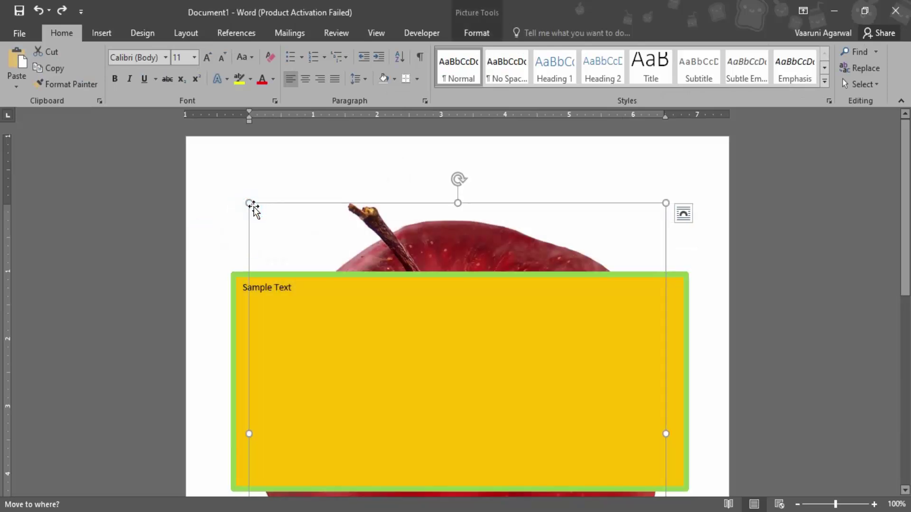
pyautogui.click(240, 213)
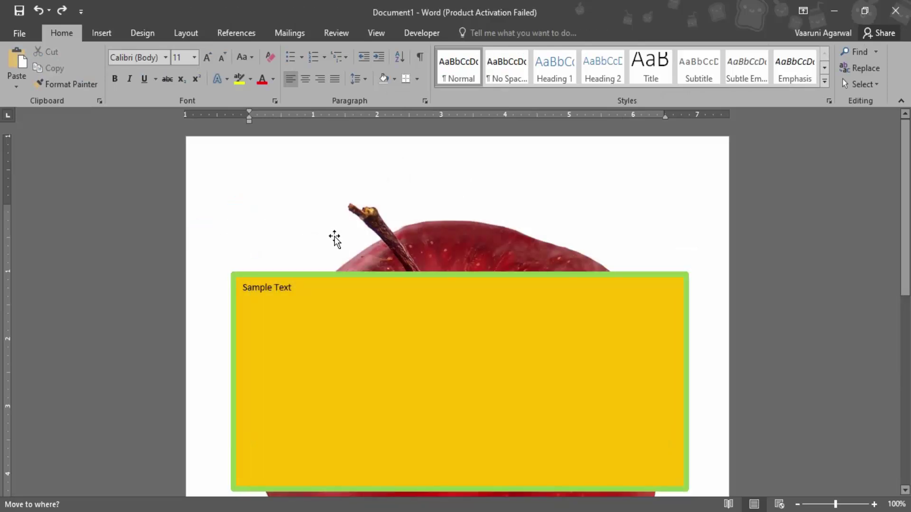
pyautogui.click(432, 249)
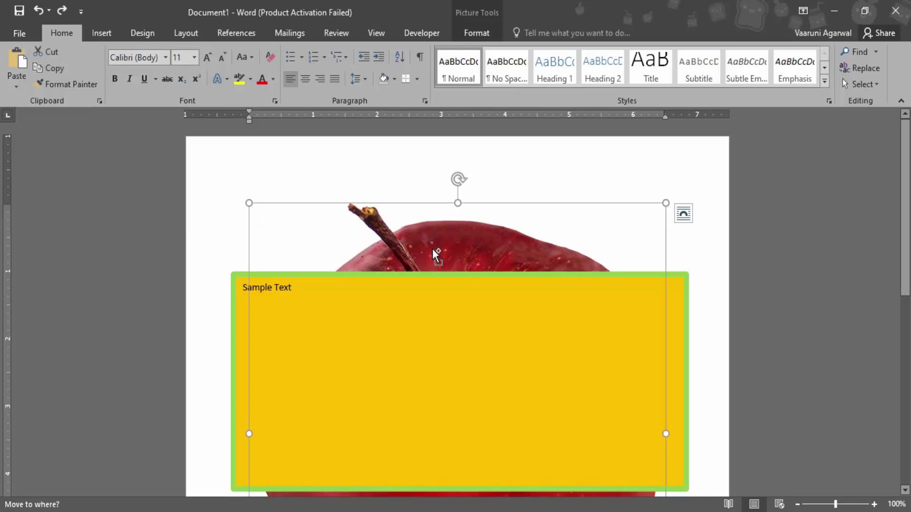
pyautogui.press('Delete')
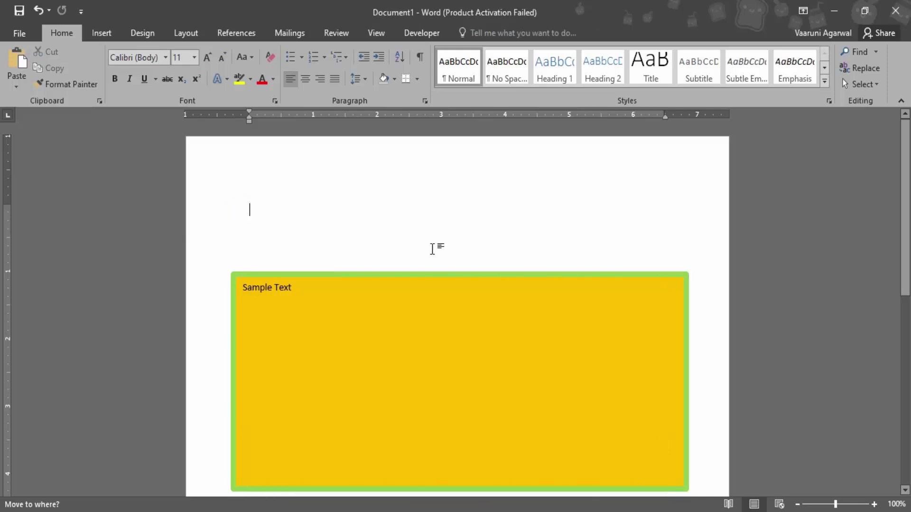
pyautogui.click(308, 328)
# Paste the apple into the yellow box and shrink it to about two-thirds width
pyautogui.hotkey('ctrl', 'v')
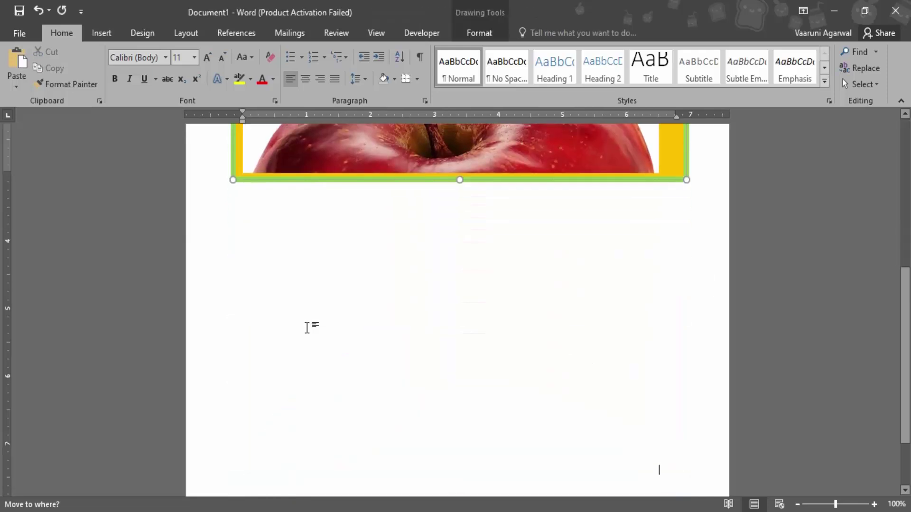
pyautogui.scroll(5, 340, 313)
pyautogui.click(598, 303)
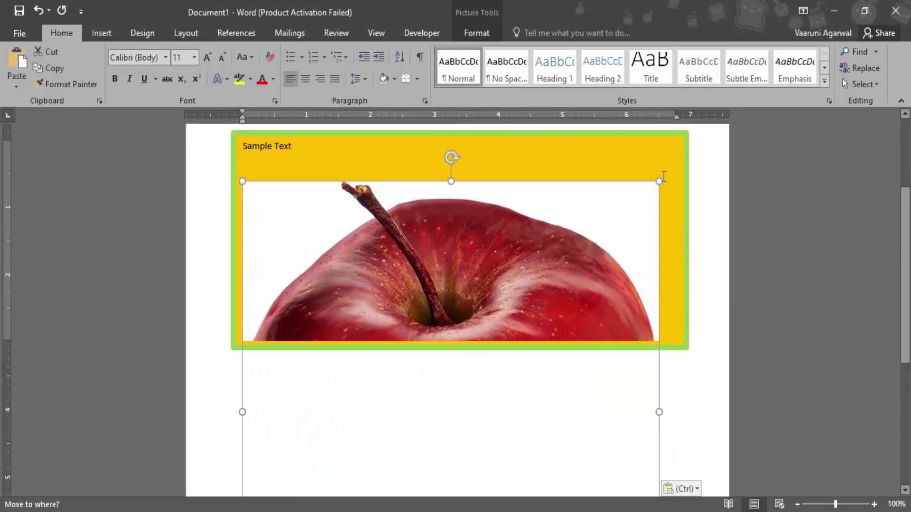
pyautogui.moveTo(659, 181)
pyautogui.mouseDown()
pyautogui.moveTo(645, 193)
pyautogui.moveTo(655, 180)
pyautogui.moveTo(647, 181)
pyautogui.mouseUp()
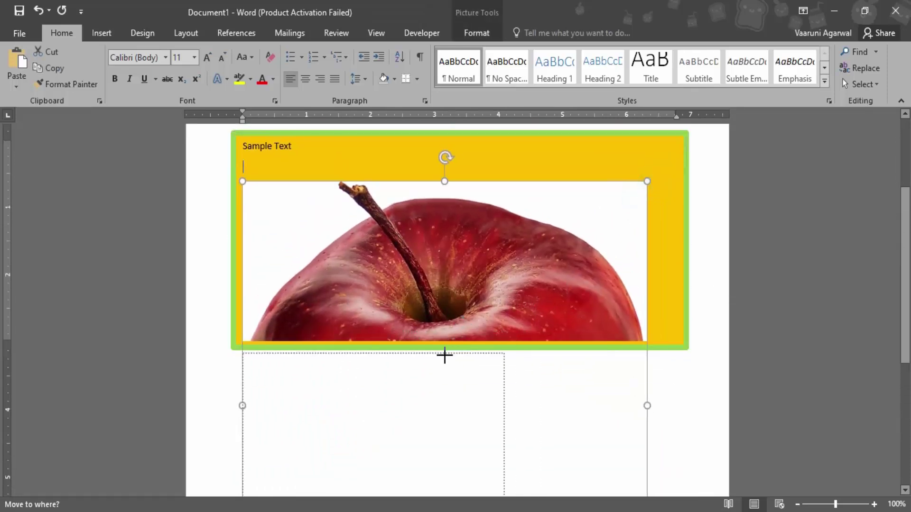
pyautogui.moveTo(445, 355); pyautogui.dragTo(408, 291)
pyautogui.click(502, 279)
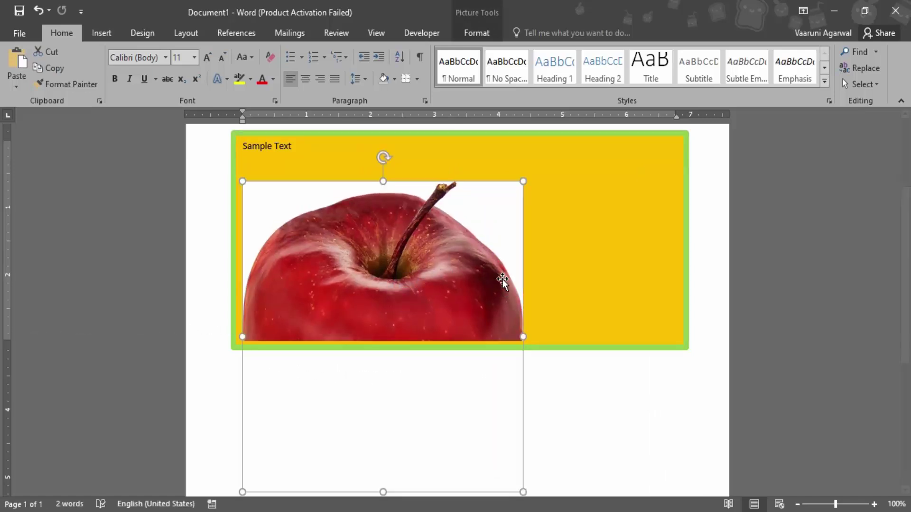
# Narrow the yellow box to fit the apple and move it up the page
pyautogui.click(559, 252)
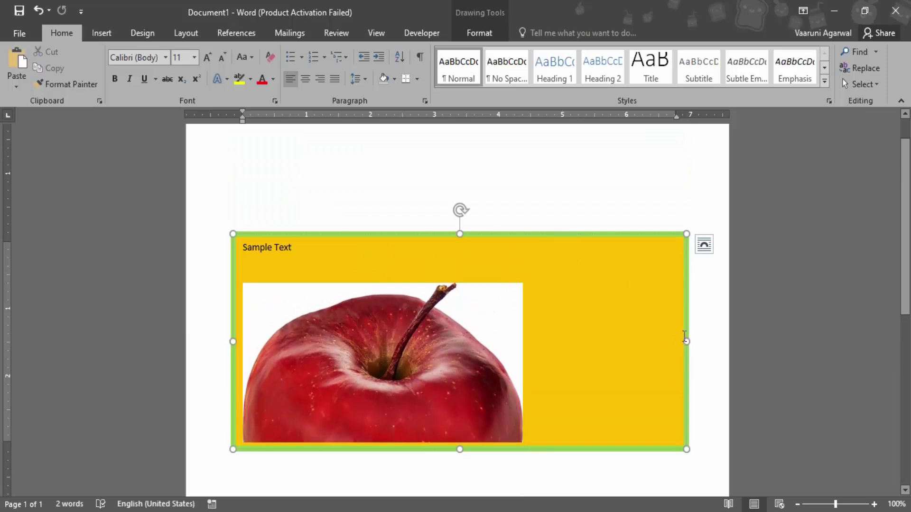
pyautogui.moveTo(684, 337); pyautogui.dragTo(536, 351)
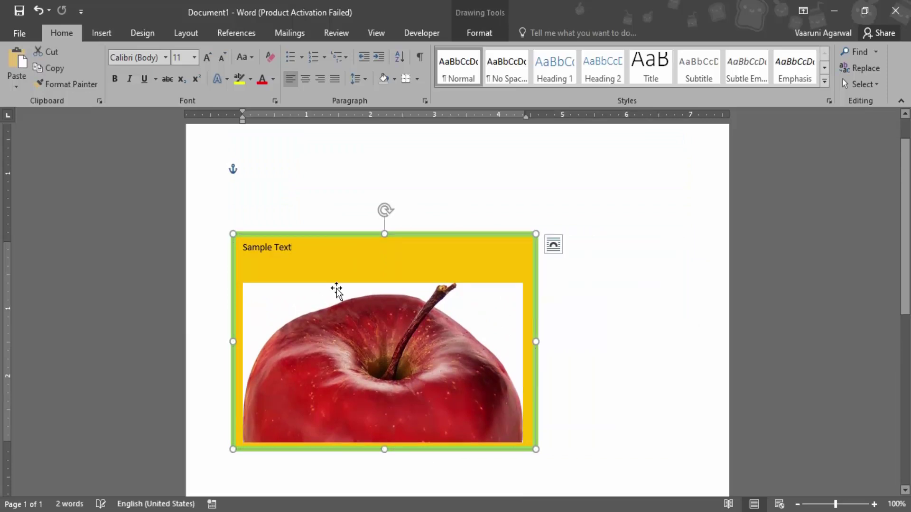
pyautogui.moveTo(417, 236); pyautogui.dragTo(446, 167)
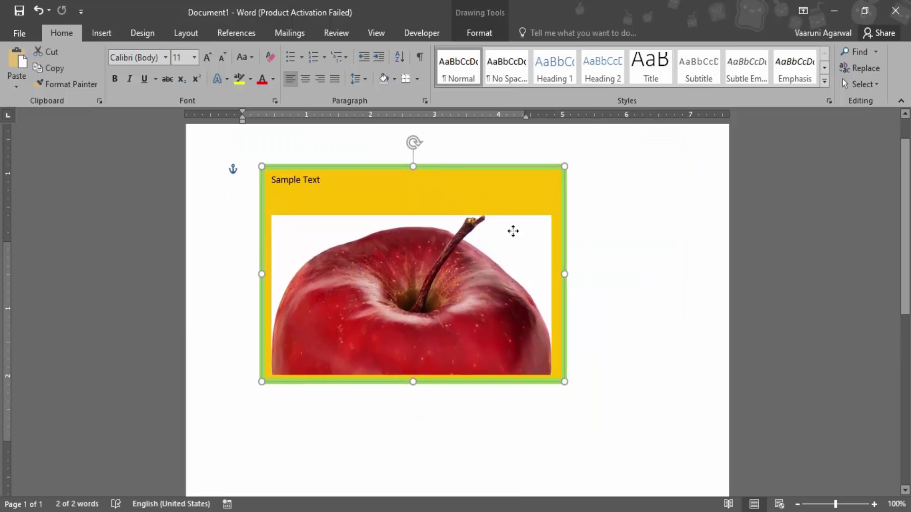
pyautogui.moveTo(513, 231); pyautogui.dragTo(435, 189)
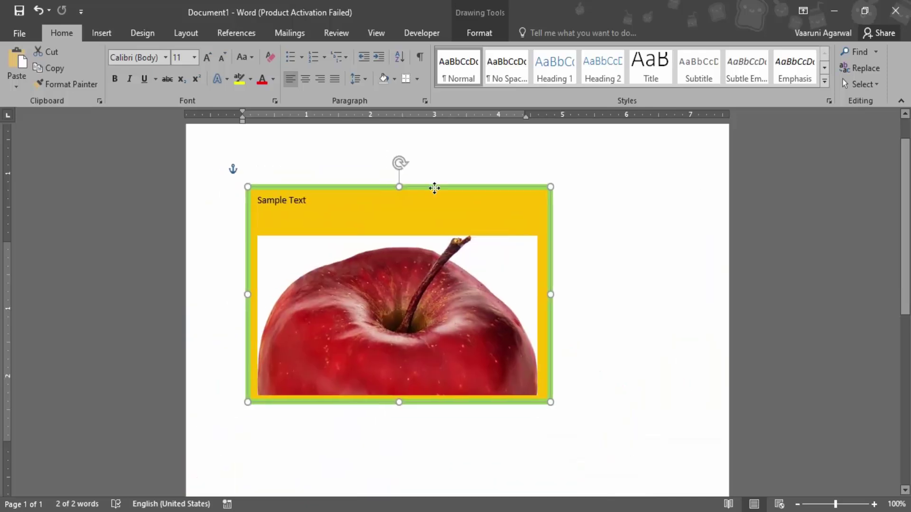
pyautogui.click(600, 259)
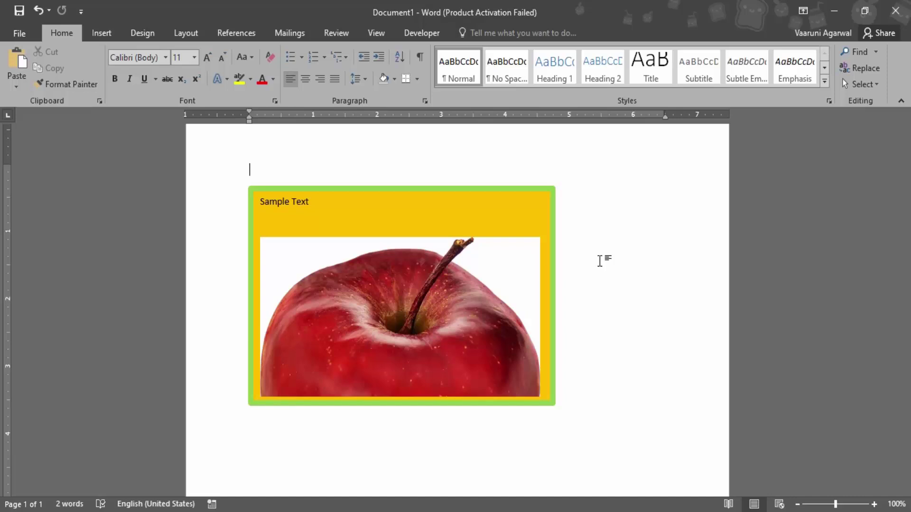
pyautogui.scroll(1, 585, 266)
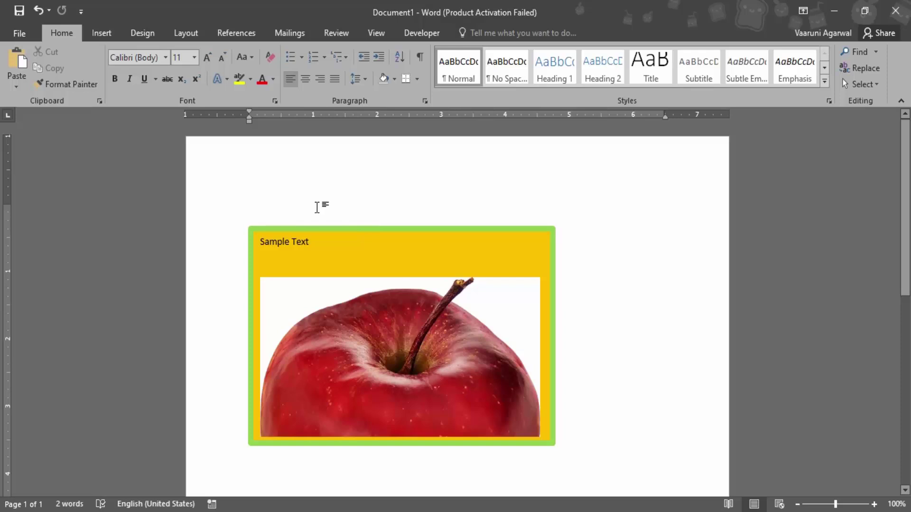
# Type 'Add some sample text' on the line above the apple box
pyautogui.write('Add so')
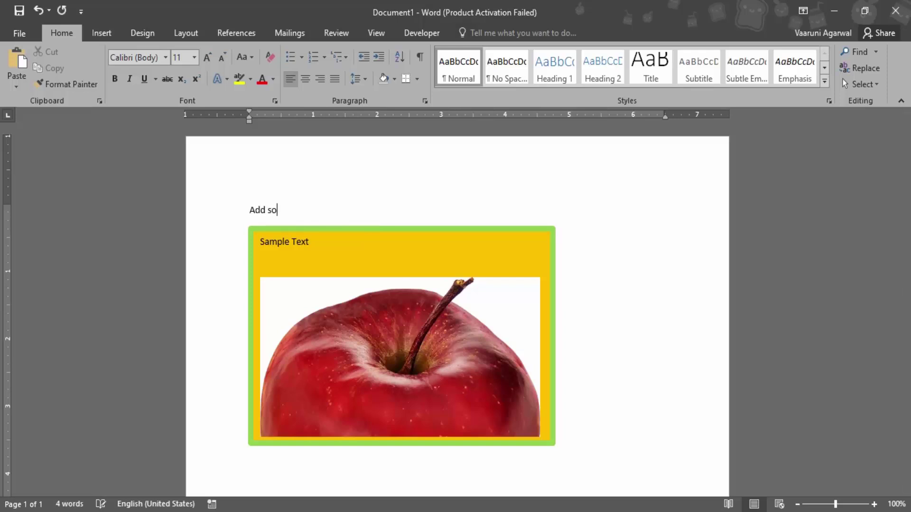
pyautogui.write('me sample t')
pyautogui.write('est')
pyautogui.press('BackSpace')
pyautogui.press('BackSpace')
pyautogui.write('xt')
# Nudge the apple text box further down the page
pyautogui.click(345, 207)
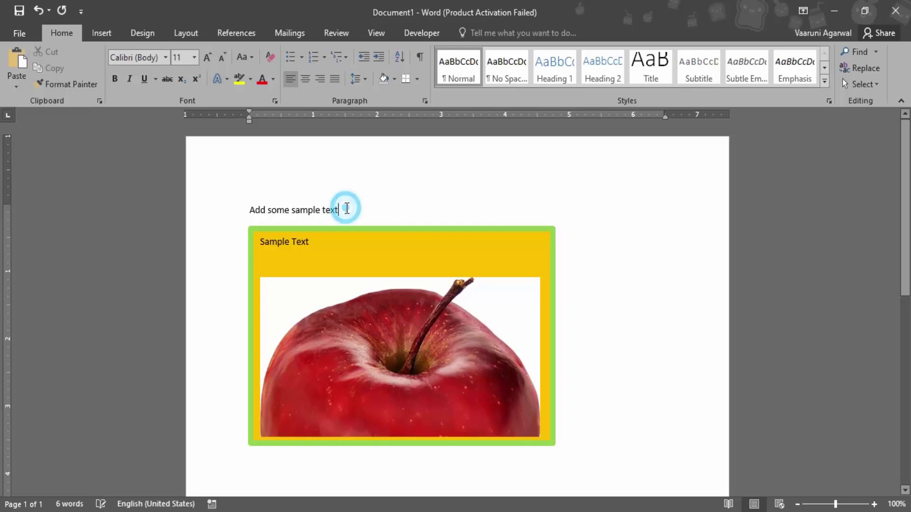
pyautogui.click(402, 224)
pyautogui.click(402, 227)
pyautogui.press('Down')
pyautogui.press('Down')
pyautogui.press('Down')
pyautogui.press('Down')
pyautogui.press('Down')
pyautogui.press('Down')
pyautogui.press('Down')
pyautogui.press('Down')
pyautogui.press('Down')
pyautogui.press('Down')
pyautogui.press('Down')
pyautogui.press('Down')
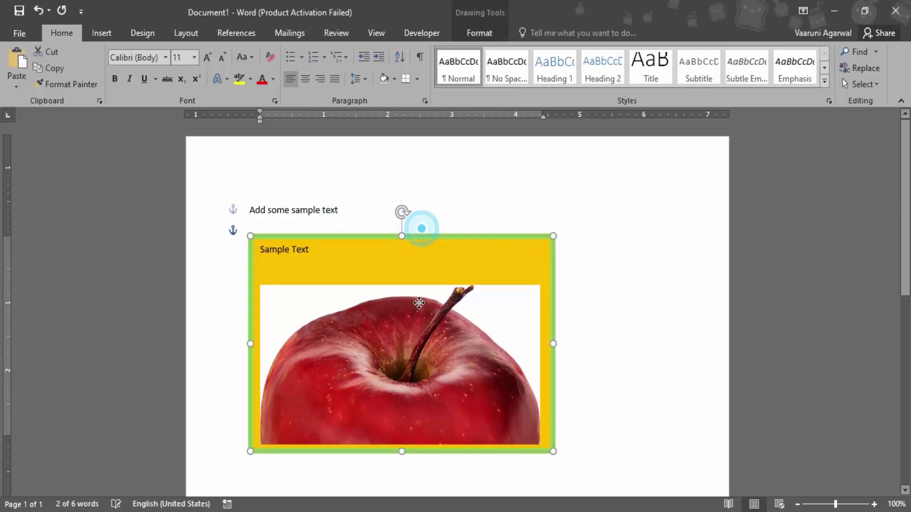
pyautogui.click(268, 240)
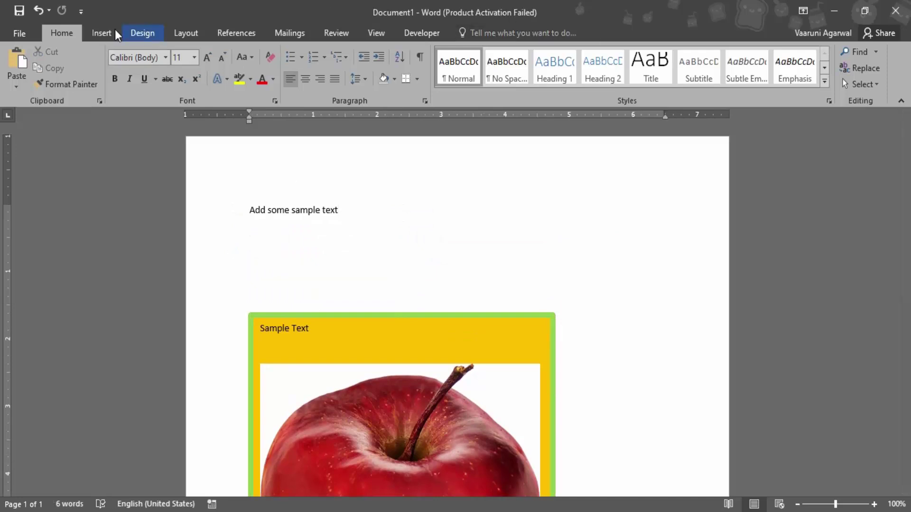
# Draw a new text box under the sample line
pyautogui.click(102, 33)
pyautogui.click(633, 84)
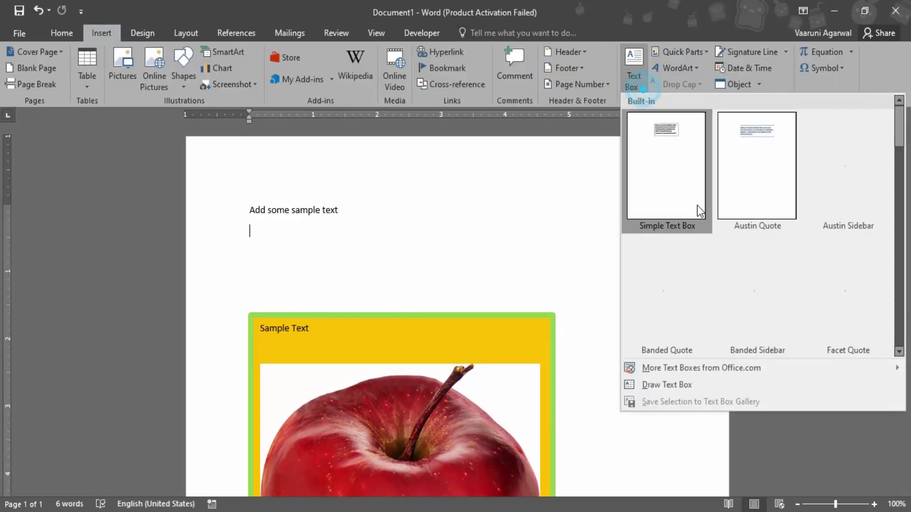
pyautogui.click(685, 385)
pyautogui.moveTo(255, 226)
pyautogui.mouseDown()
pyautogui.moveTo(356, 264)
pyautogui.moveTo(387, 287)
pyautogui.mouseUp()
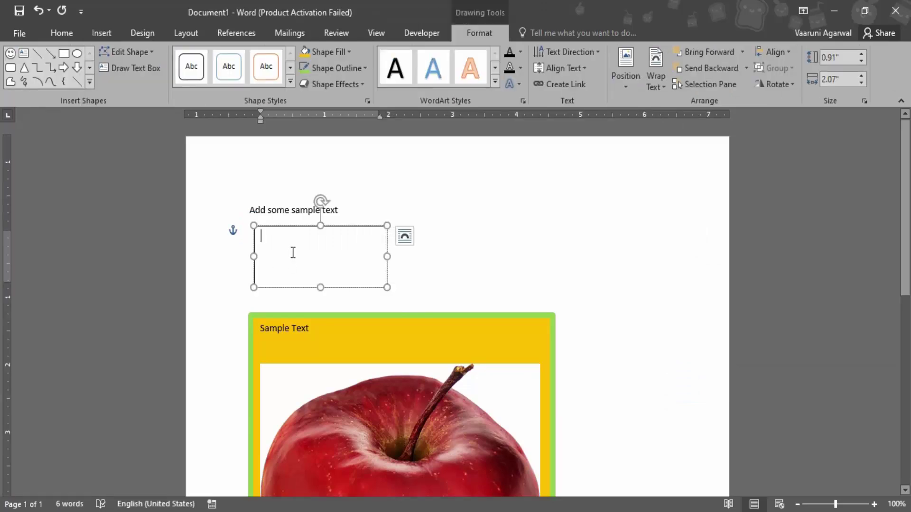
# Type 'This is a special text.' into the new box, correcting the typo
pyautogui.write('This')
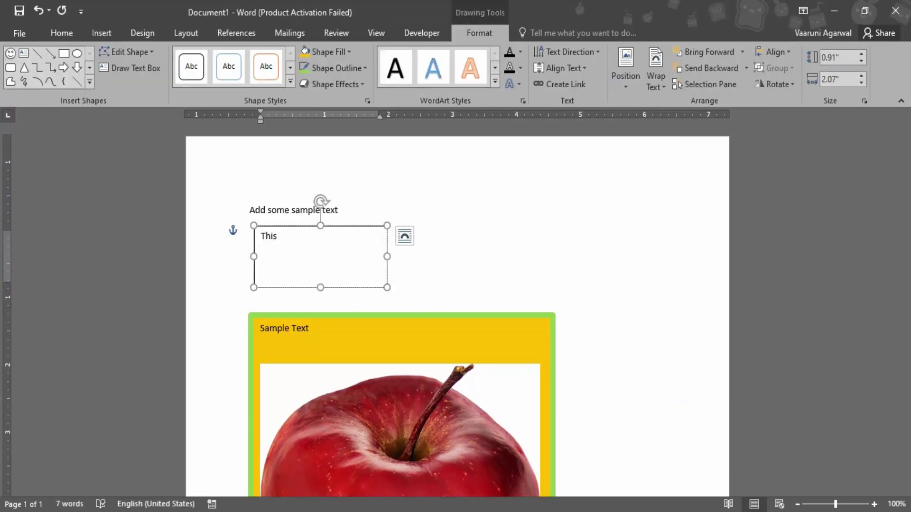
pyautogui.write(' is as')
pyautogui.write('pecx')
pyautogui.press('BackSpace')
pyautogui.press('BackSpace')
pyautogui.press('BackSpace')
pyautogui.press('BackSpace')
pyautogui.press('BackSpace')
pyautogui.write('specia')
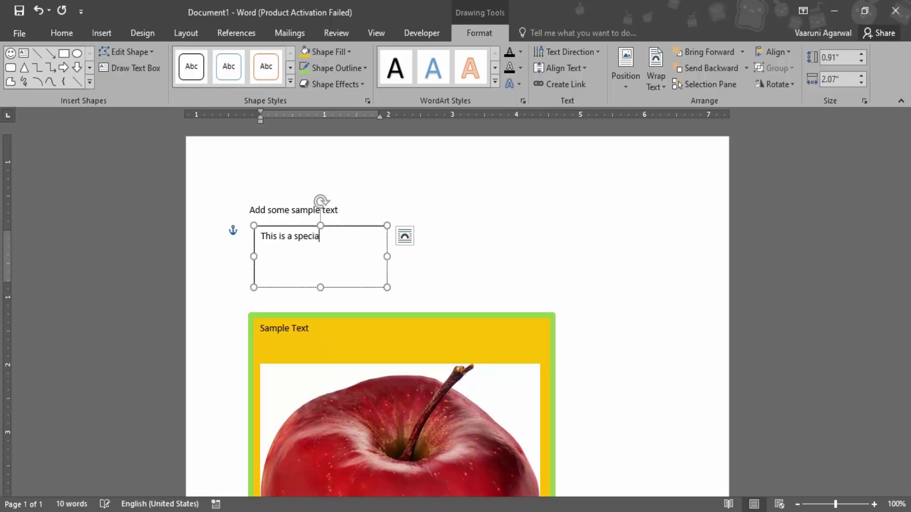
pyautogui.write('l text.')
pyautogui.click(451, 285)
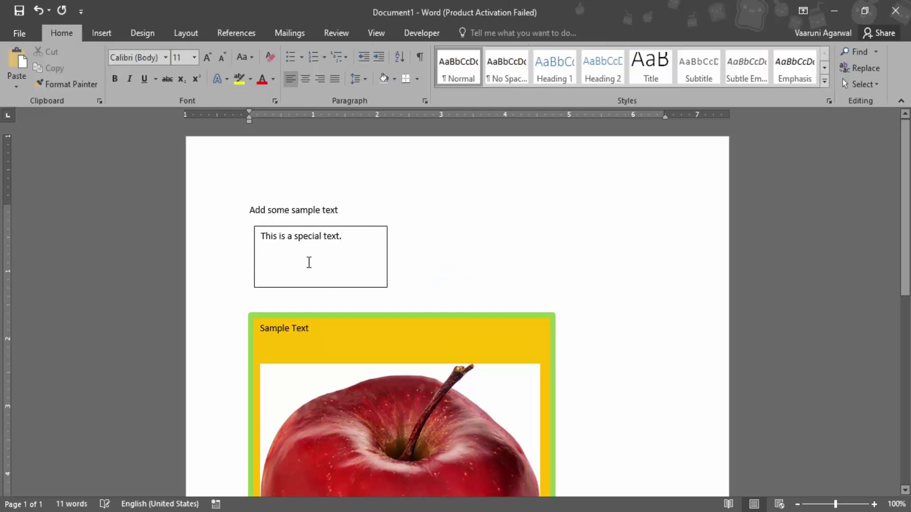
pyautogui.click(303, 254)
# Resize the special-text box to one line high and about 1.59" wide, then deselect it
pyautogui.moveTo(320, 287); pyautogui.dragTo(327, 246)
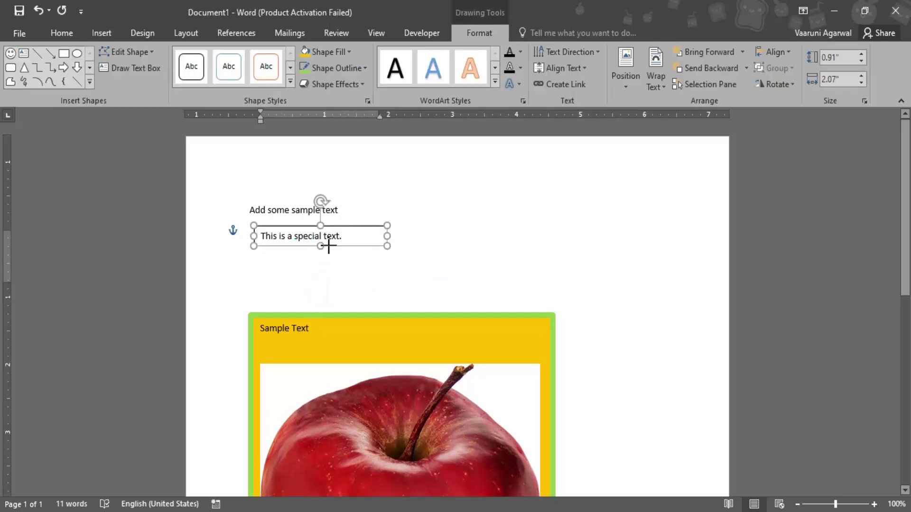
pyautogui.moveTo(387, 236); pyautogui.dragTo(325, 223)
pyautogui.click(420, 238)
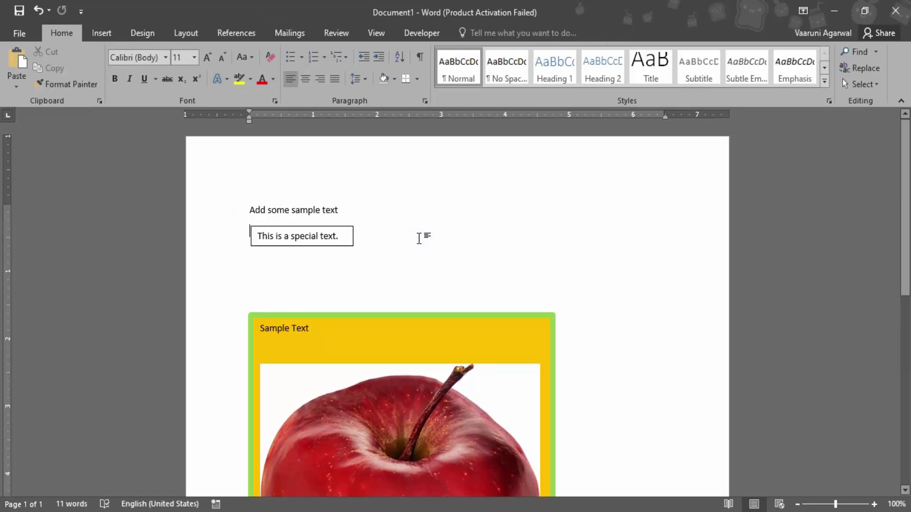
pyautogui.scroll(-3, 449, 179)
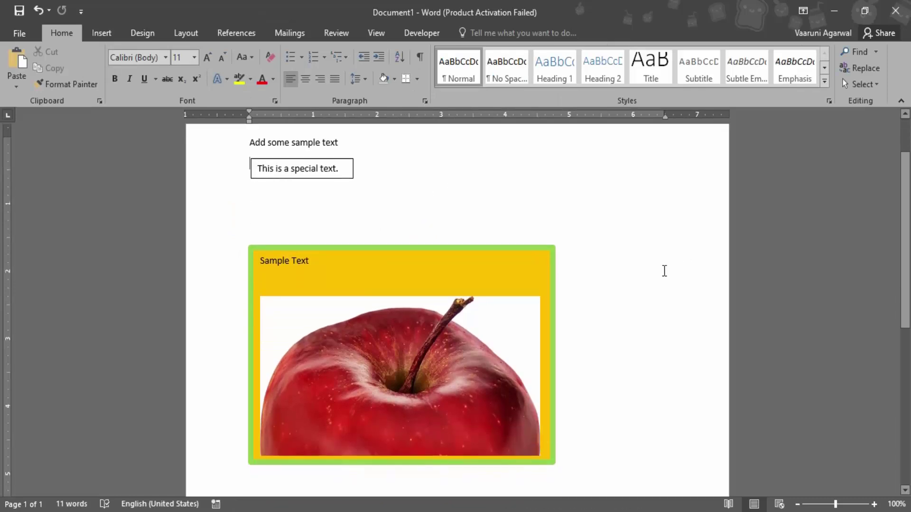